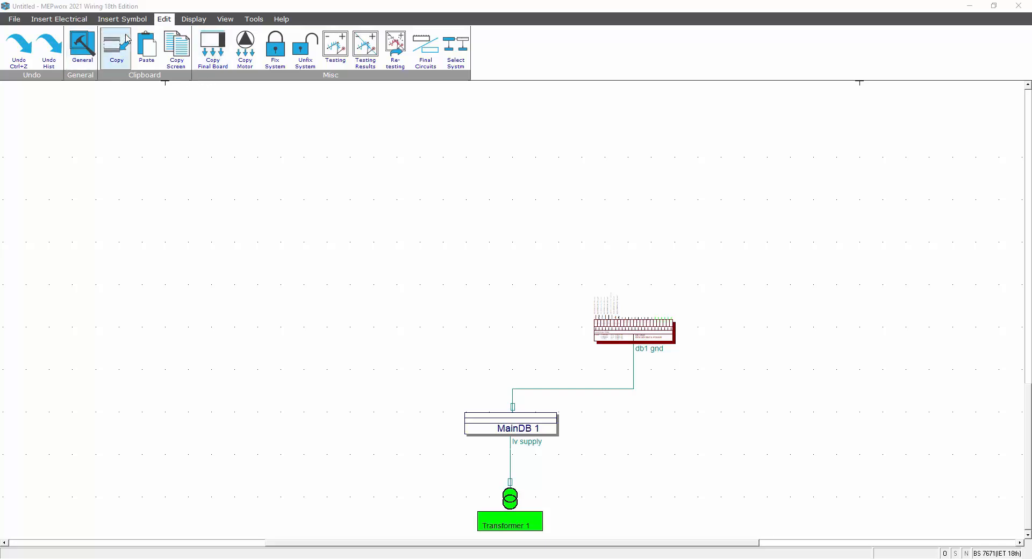
Insert a final board above the existing db1 gnd board with reference FinalDB2 and a balanced load of 1 A.
left_click(59, 19)
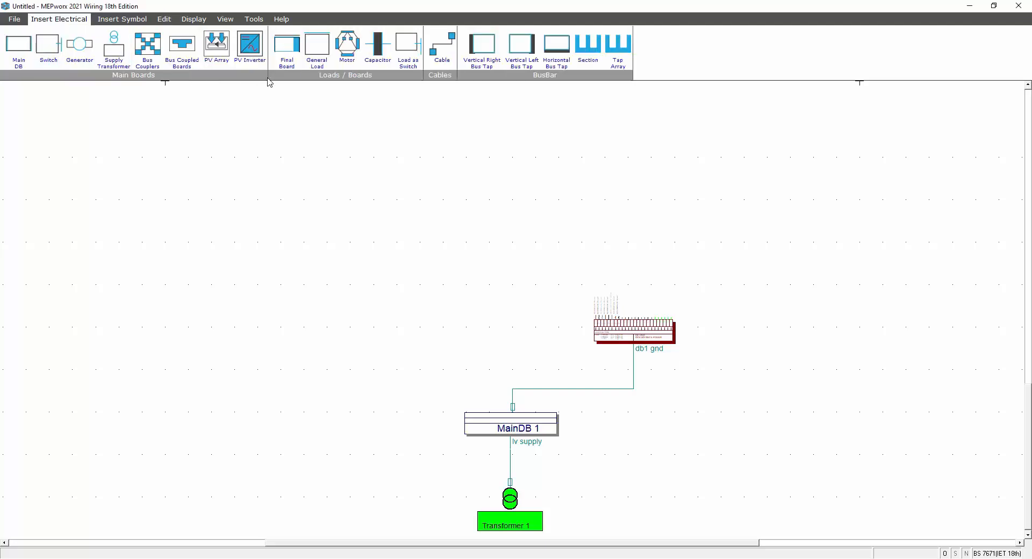
left_click(286, 48)
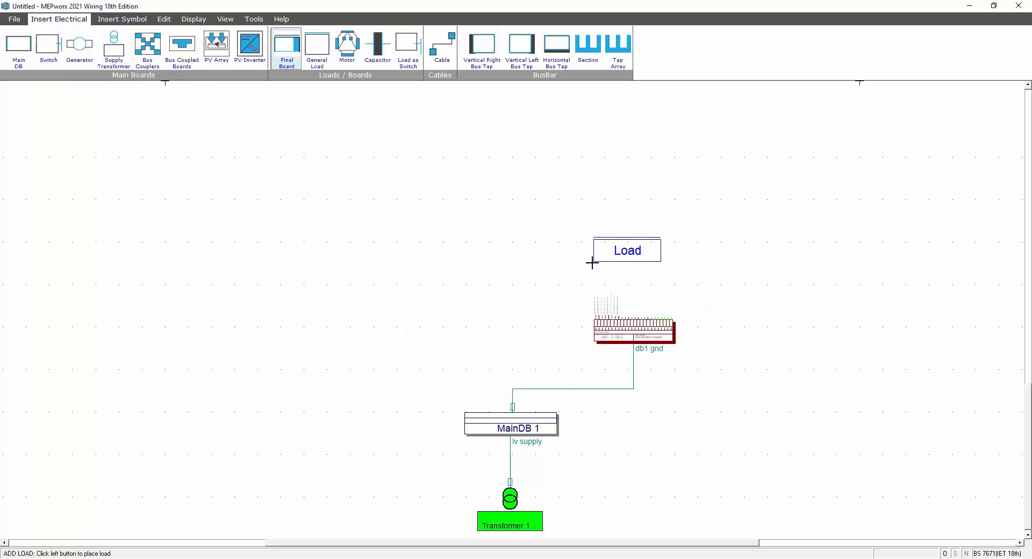
left_click(590, 262)
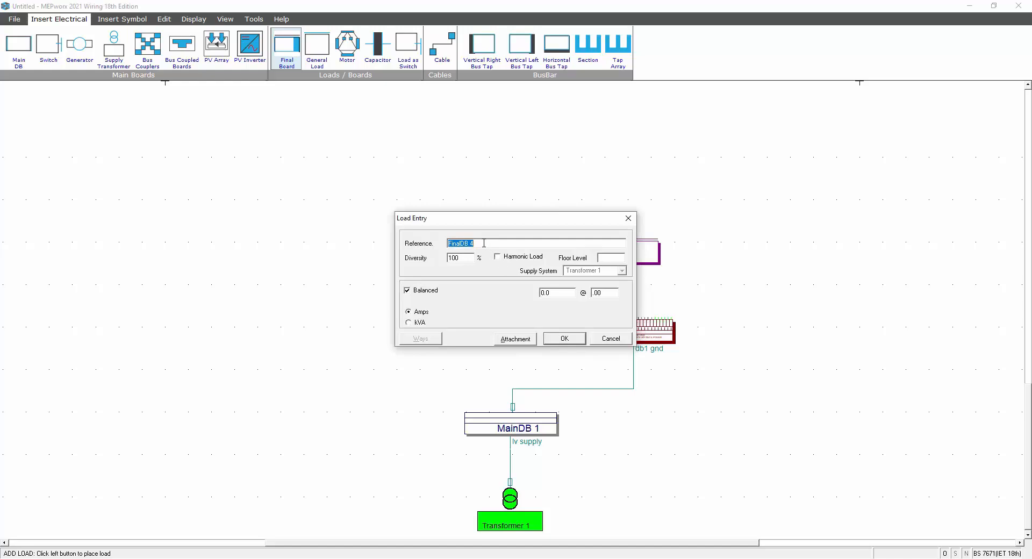
left_click_drag(483, 243, 464, 242)
type("2")
left_click(555, 294)
type("1")
key("Tab")
left_click(565, 338)
key("Escape")
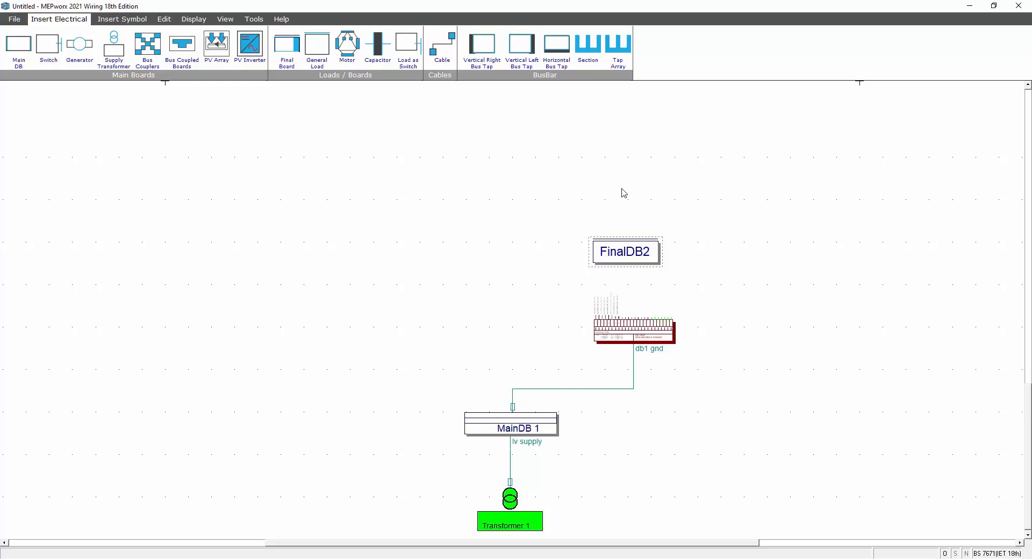
Copy the db1 gnd final board's circuits onto FinalDB2, accepting the copy despite the differing phases.
left_click(164, 19)
left_click(212, 50)
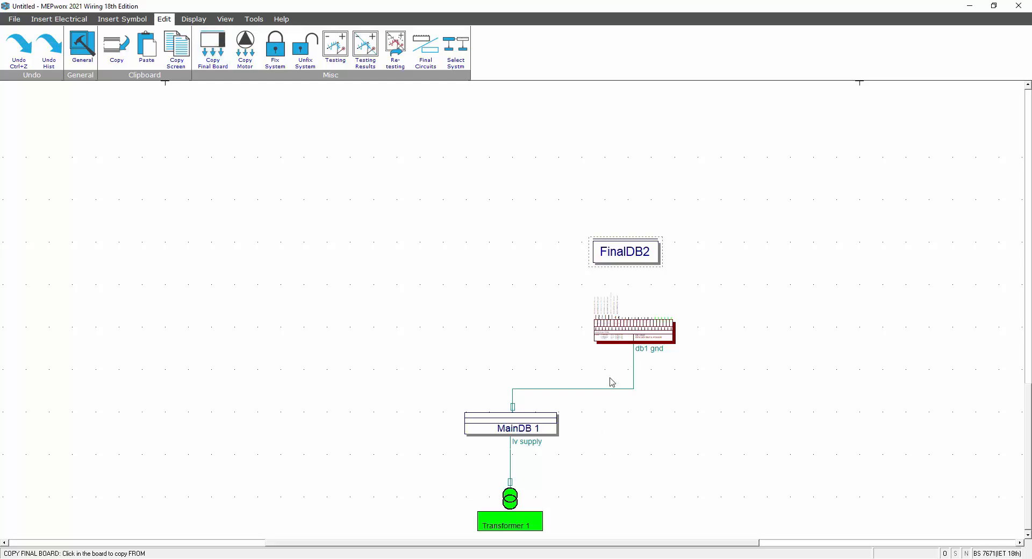
left_click(626, 335)
left_click(633, 252)
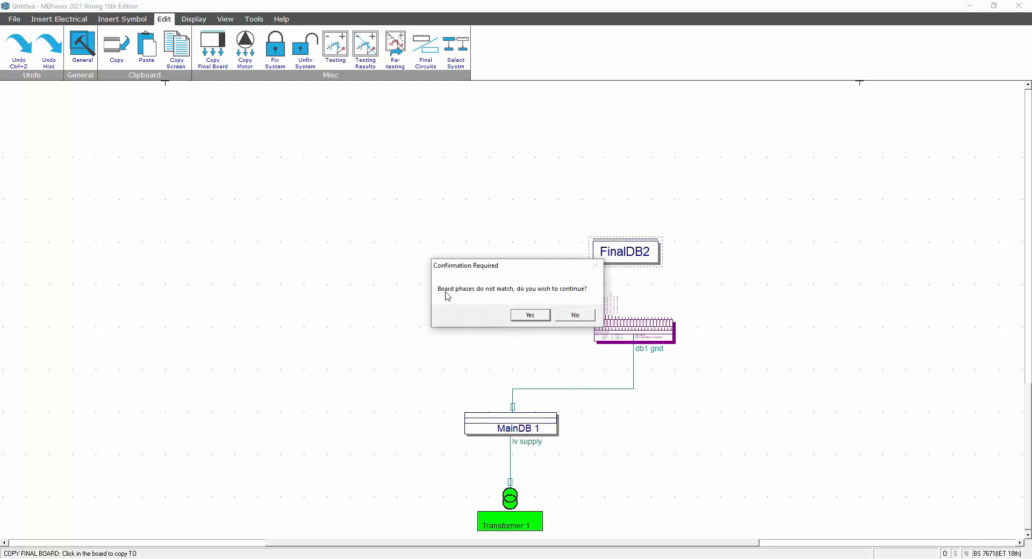
left_click(522, 315)
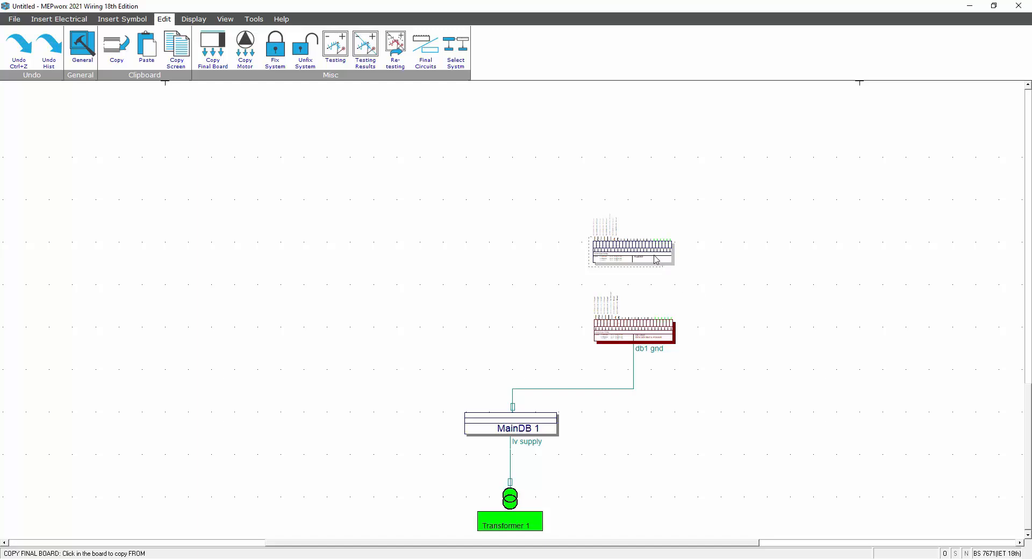
Check the load values of the FinalDB2 board in its load entry.
left_click(630, 257)
left_click(630, 257)
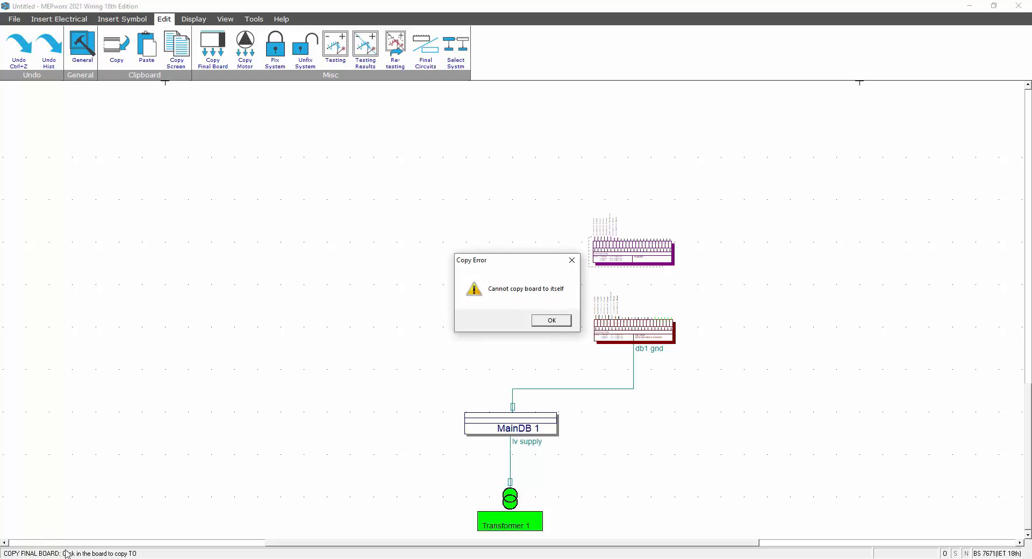
left_click(551, 321)
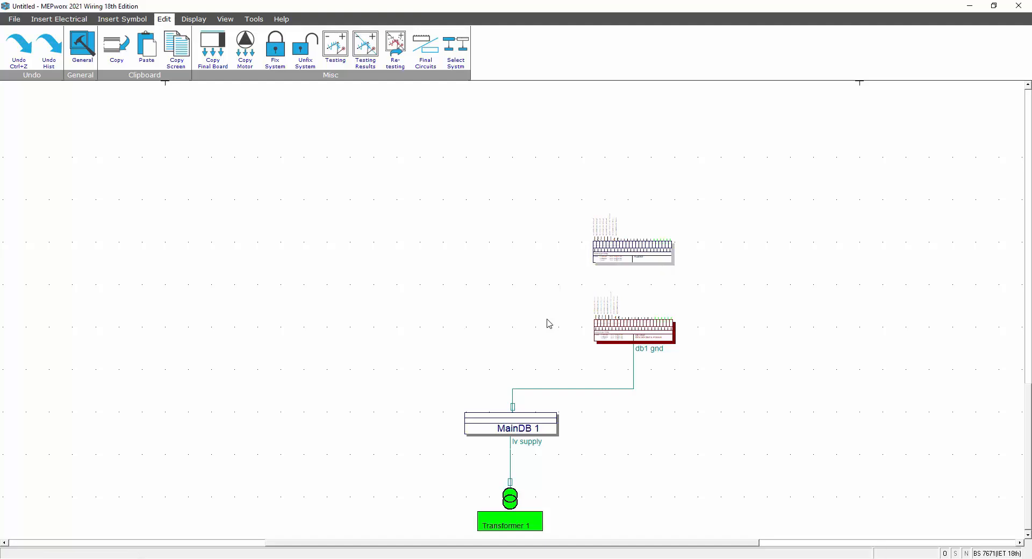
double_click(627, 257)
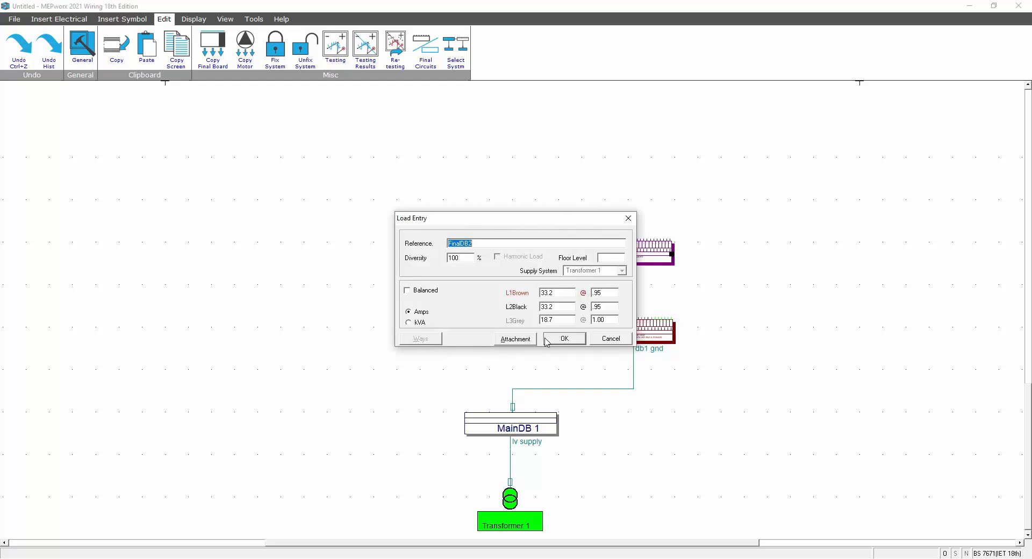
left_click(564, 339)
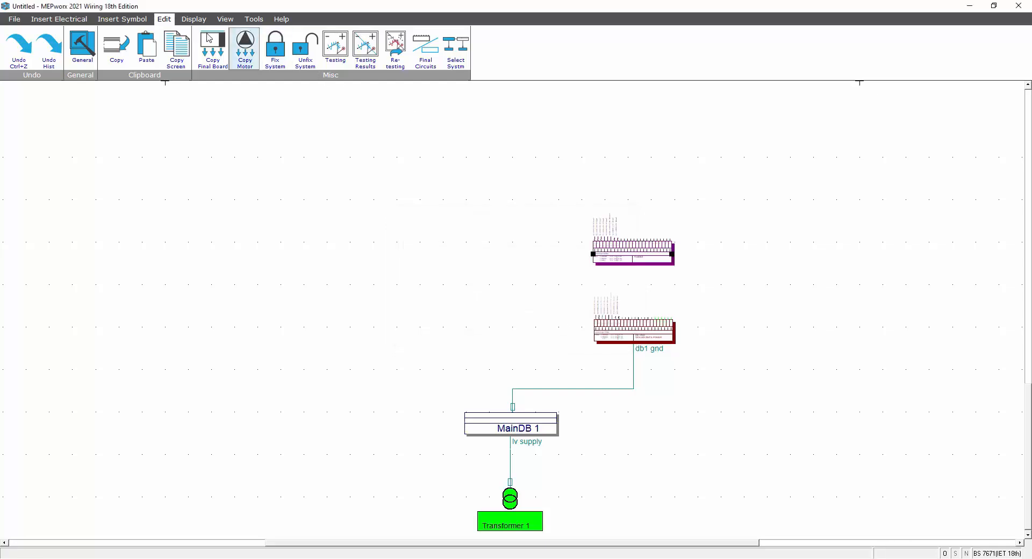
Route a cable from MainDB 1 up and across to the underside of FinalDB2.
left_click(62, 20)
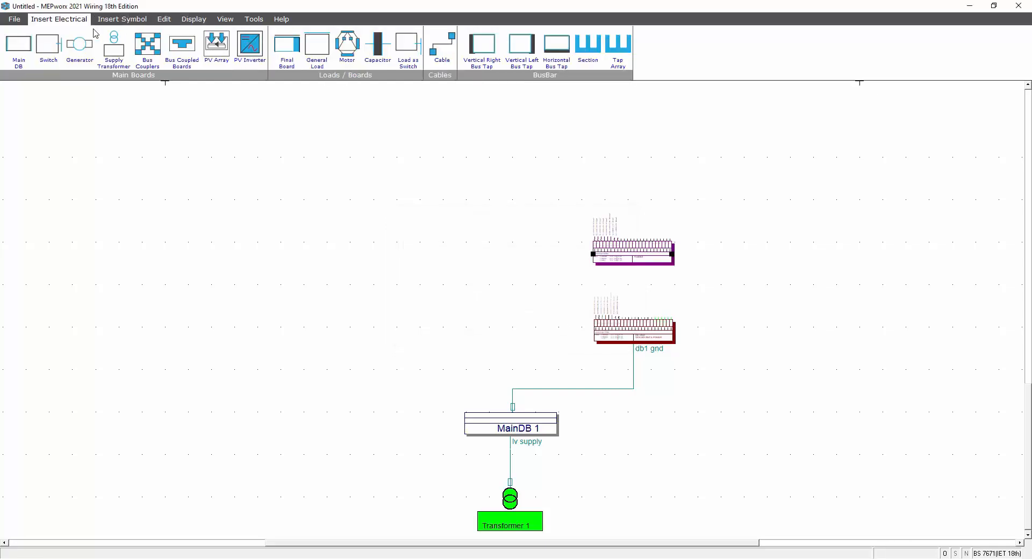
left_click(433, 49)
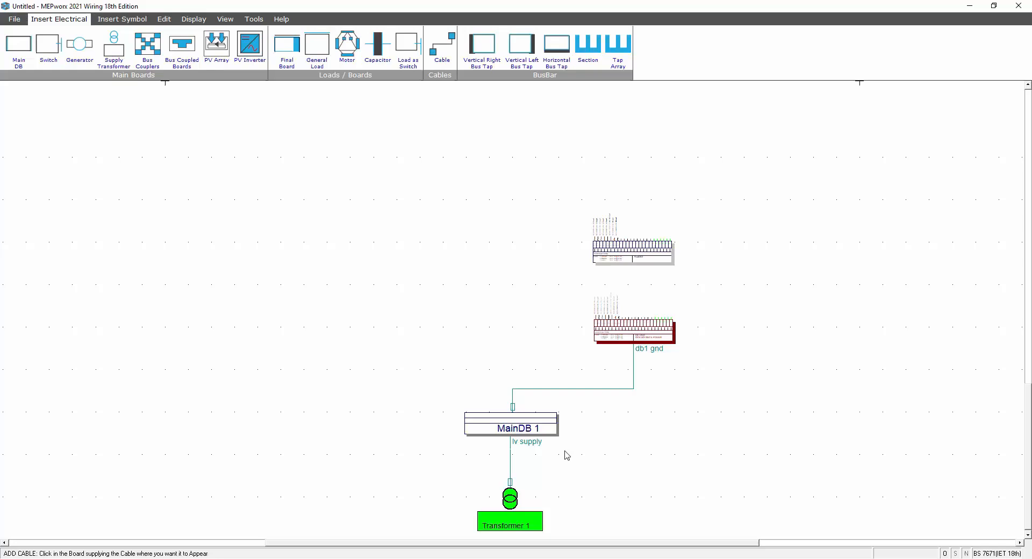
left_click(494, 421)
left_click(493, 295)
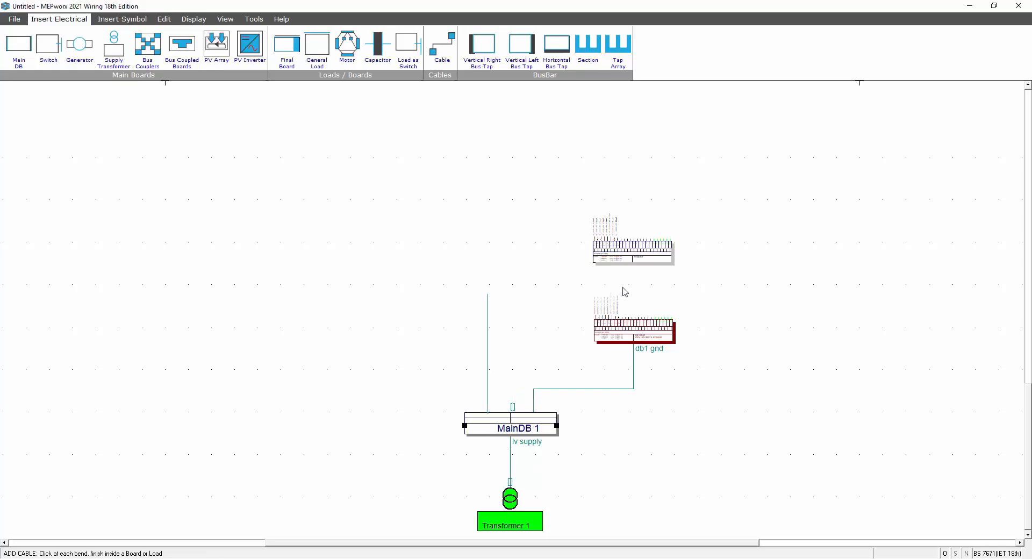
left_click(634, 293)
left_click(635, 260)
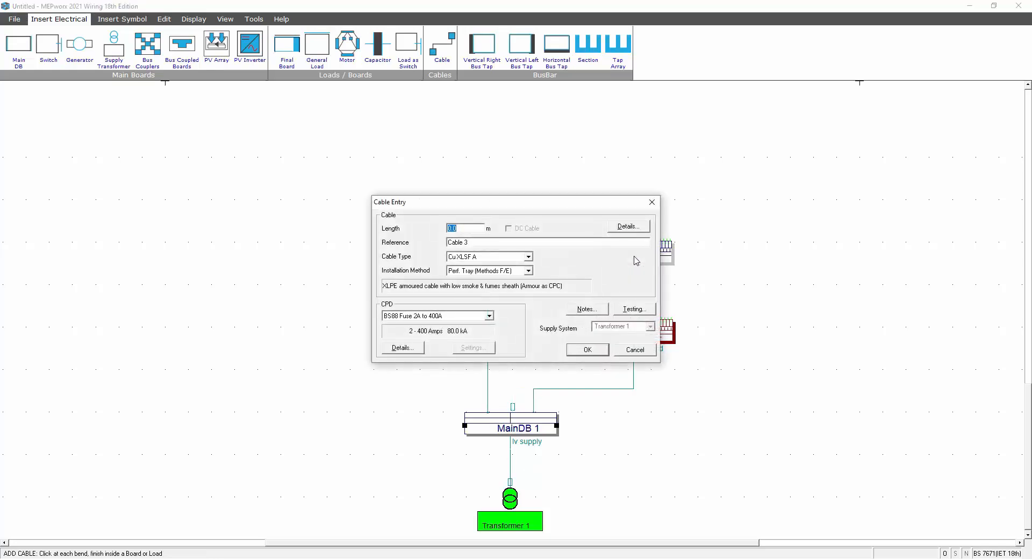
Set the new cable's length to 45 m and its reference to db2.
type("45")
key("Tab")
type("db")
left_click(588, 350)
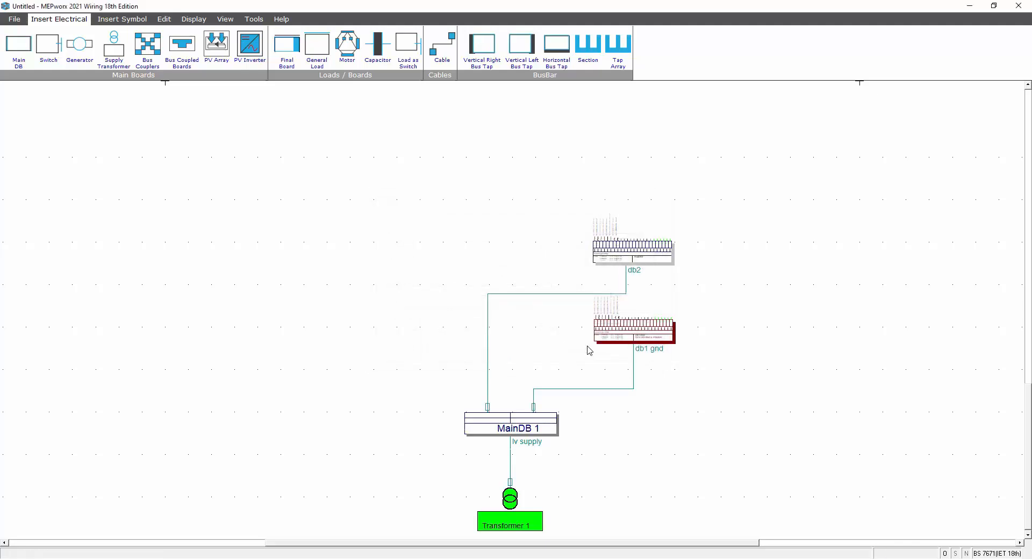
Examine the final circuit ways of the FinalDB2 board, and return to the schematic.
double_click(613, 254)
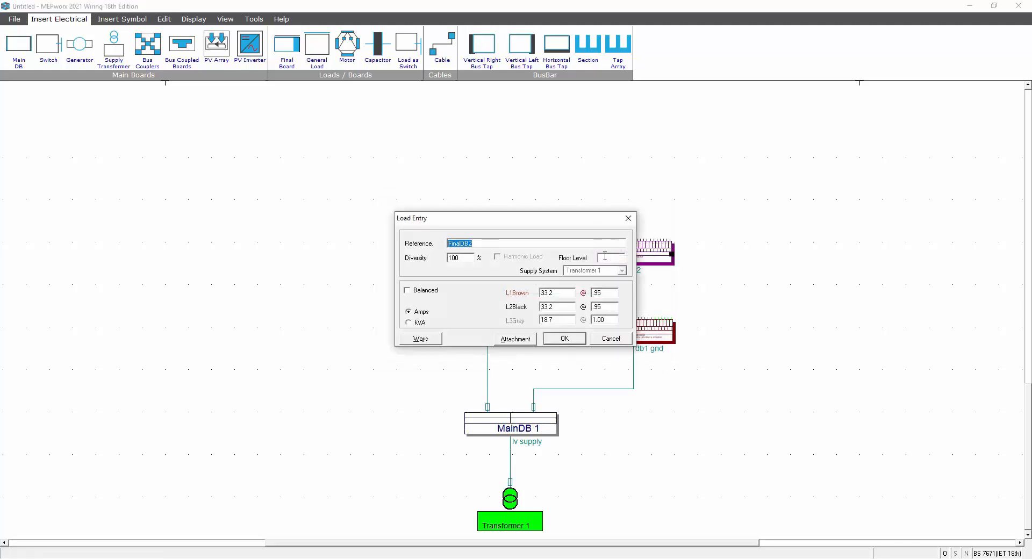
left_click(420, 338)
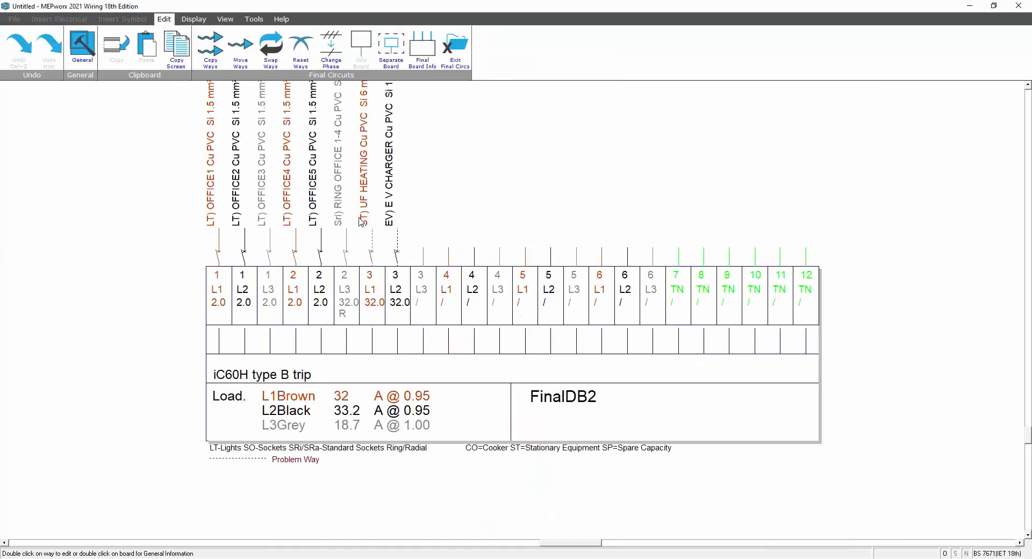
left_click(454, 47)
left_click(577, 336)
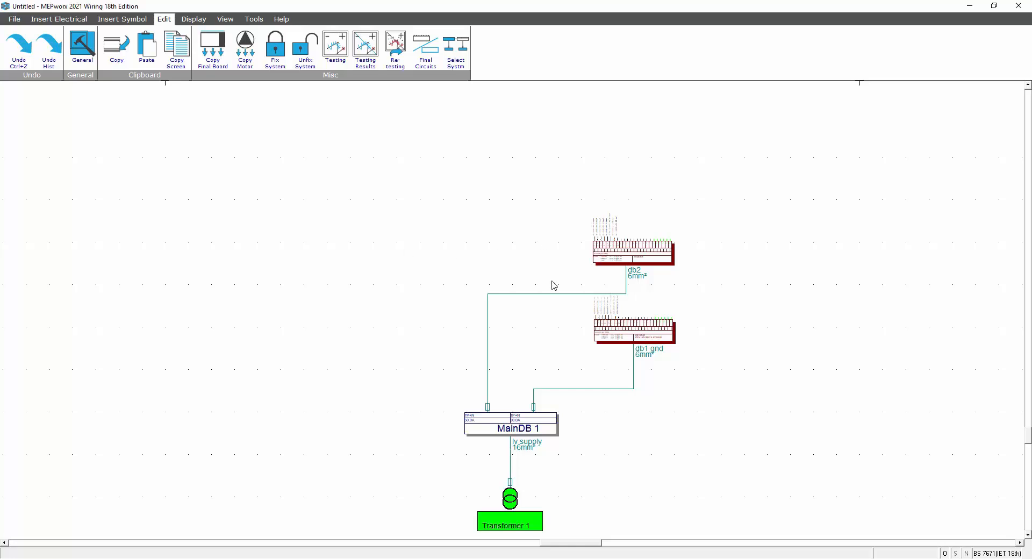
Select both final boards together, copy them and paste the pair into the drawing.
left_click(608, 331)
left_click(610, 253)
left_click(611, 336)
left_click(629, 253, "shift")
left_click(540, 201)
left_click_drag(566, 195, 695, 360)
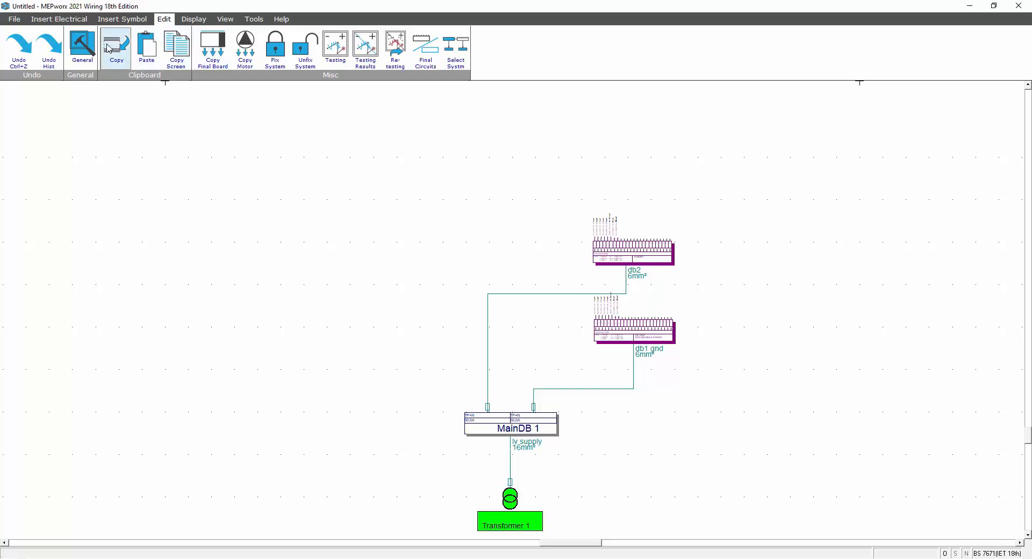
left_click(145, 54)
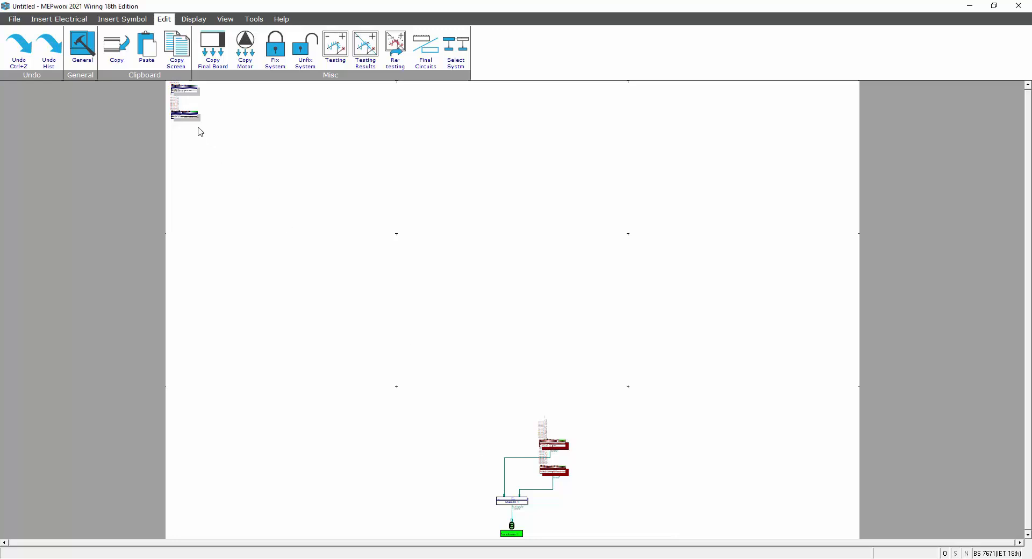
Move the two pasted boards to the right of the originals and level them with their rows.
left_click_drag(209, 130, 159, 82)
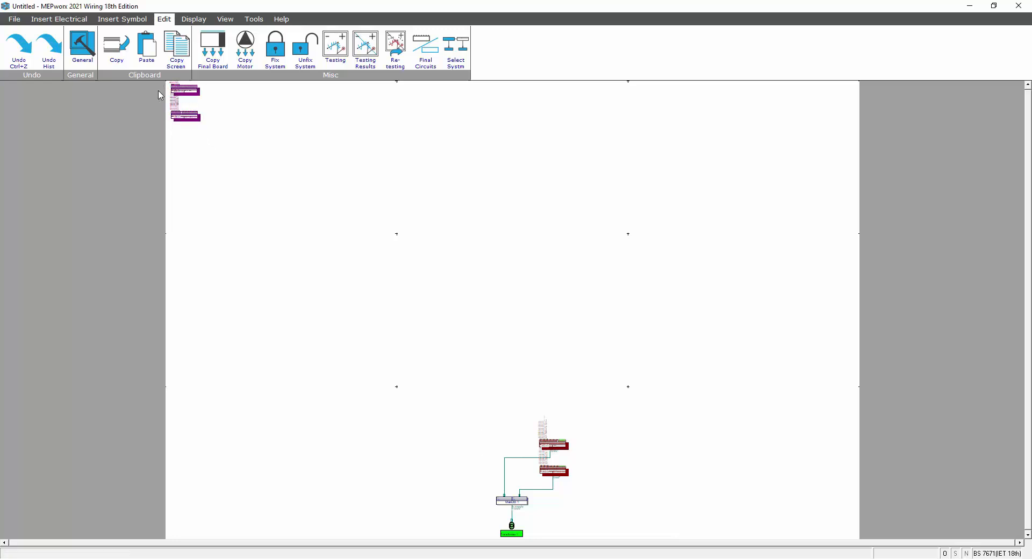
left_click_drag(191, 125, 590, 473)
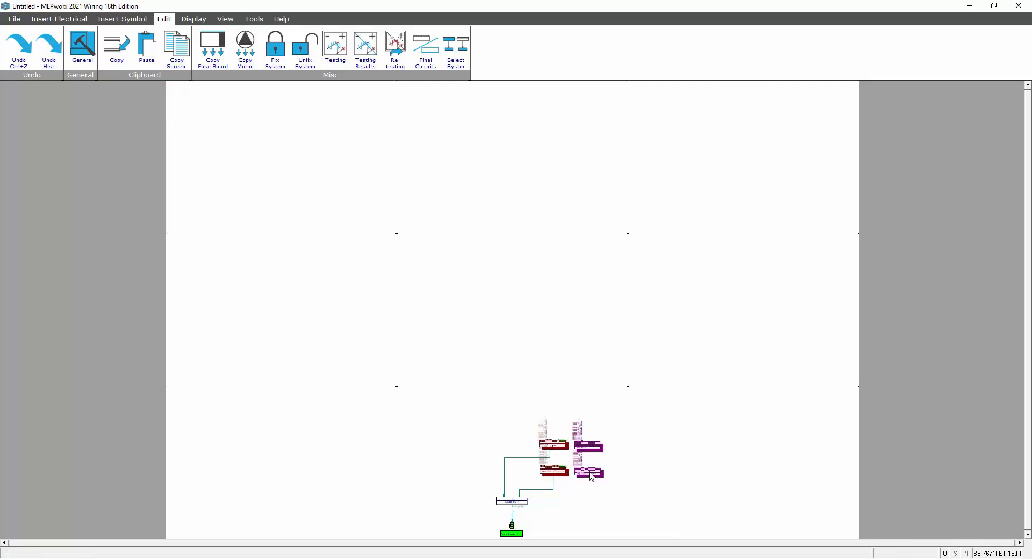
left_click(225, 19)
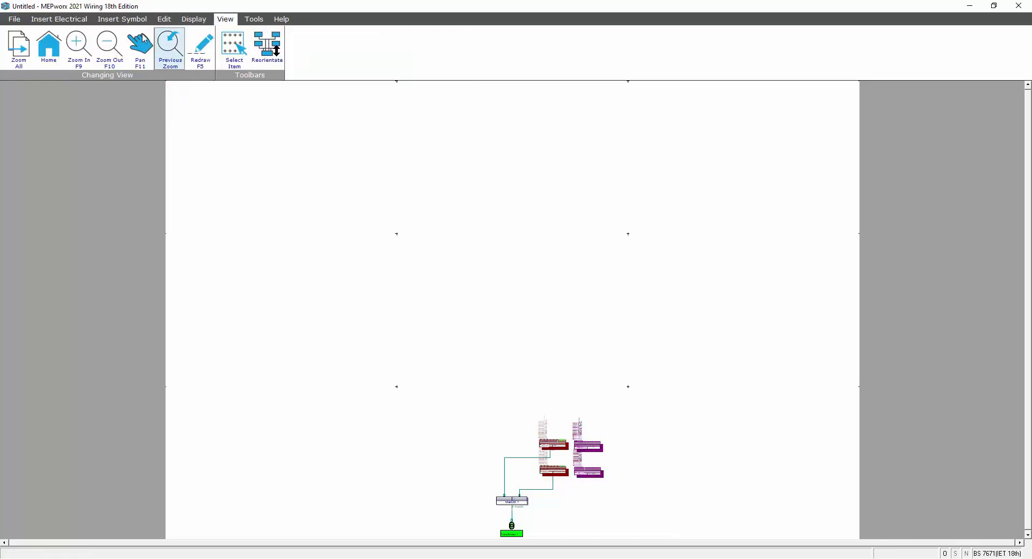
left_click(48, 44)
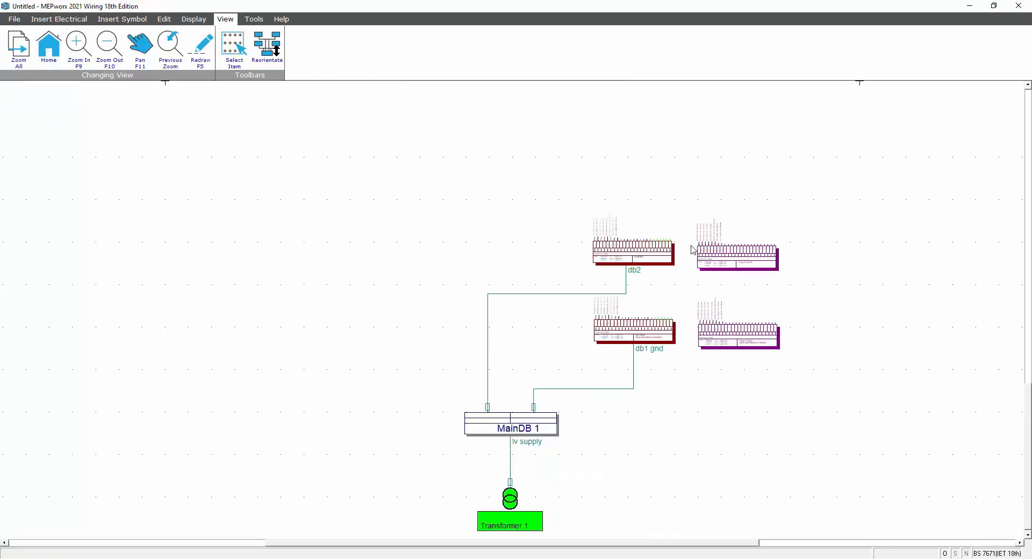
left_click_drag(729, 261, 730, 255)
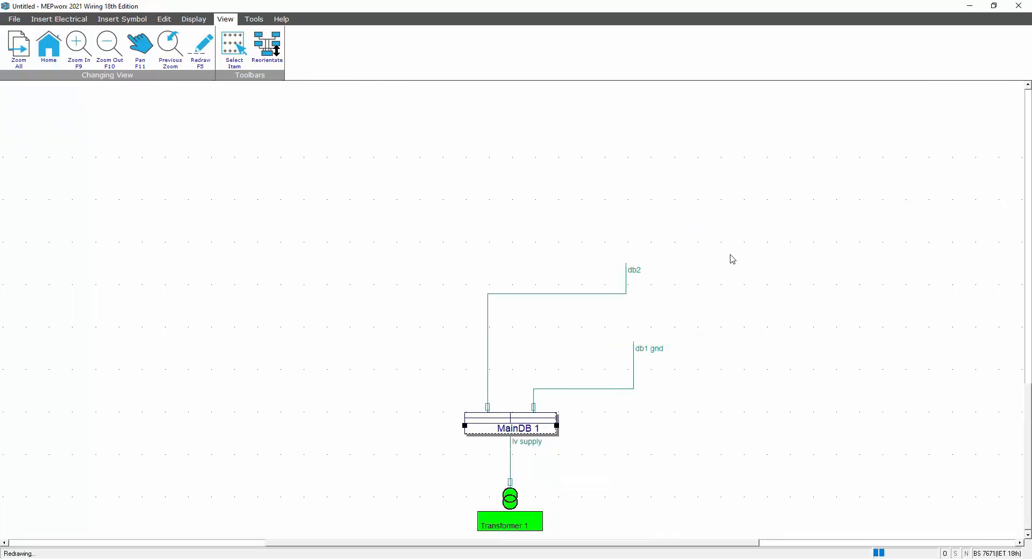
left_click(693, 402)
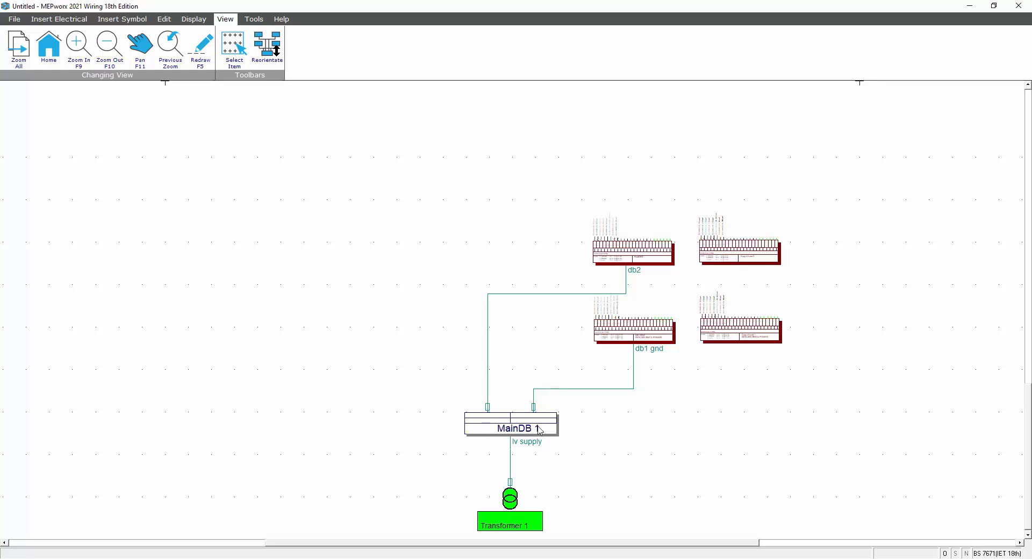
Route a cable from MainDB 1 to the upper pasted board, passing between the two rows of boards.
left_click(57, 19)
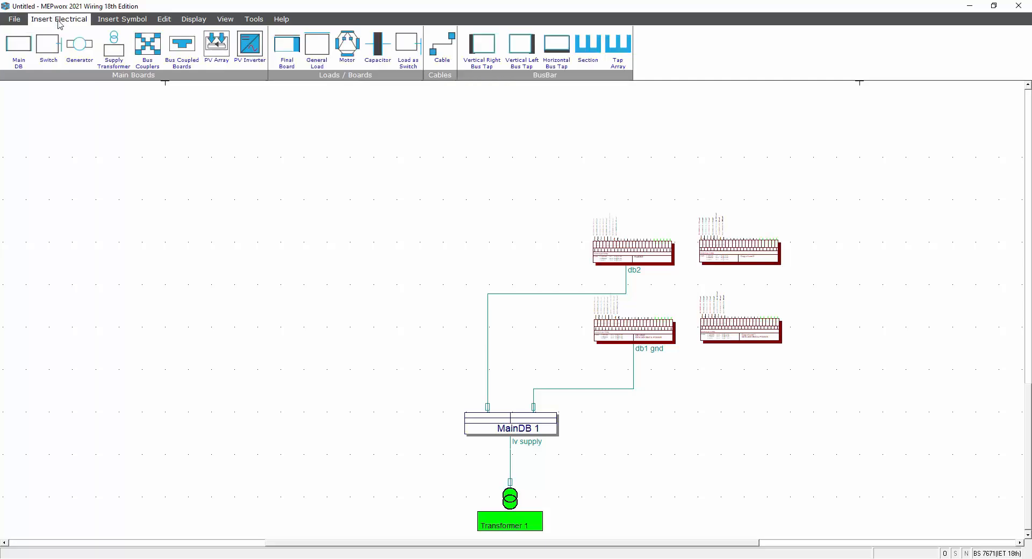
left_click(445, 44)
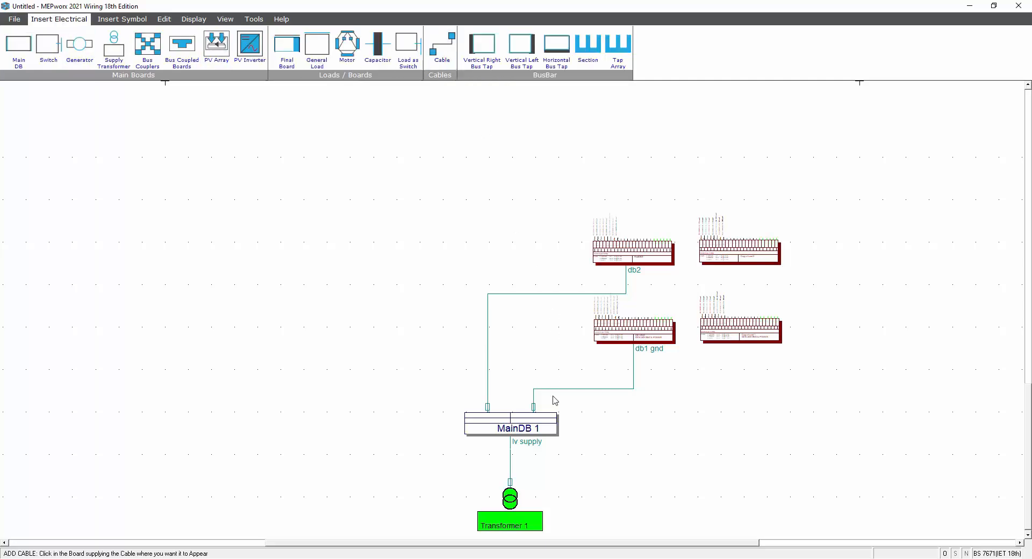
left_click(514, 418)
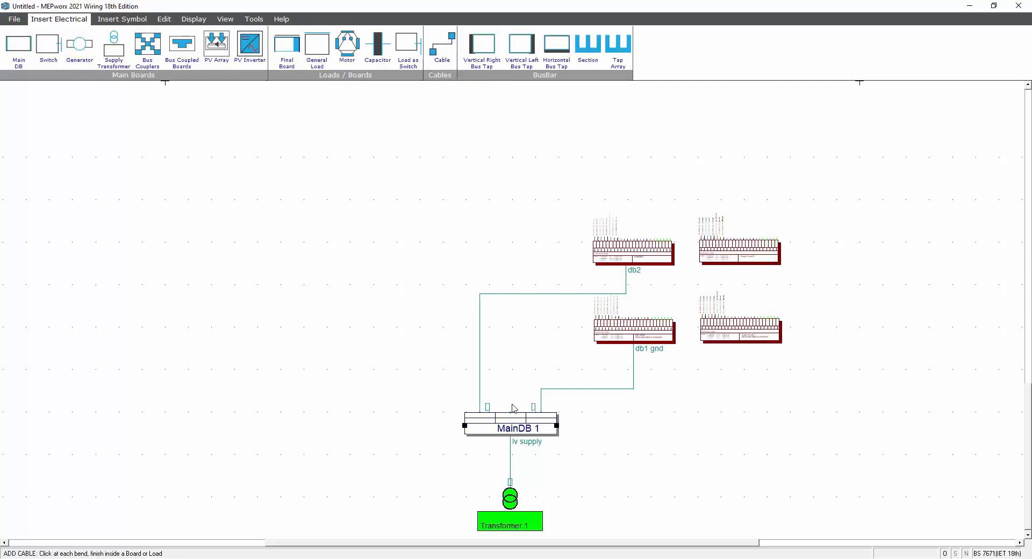
left_click(533, 300)
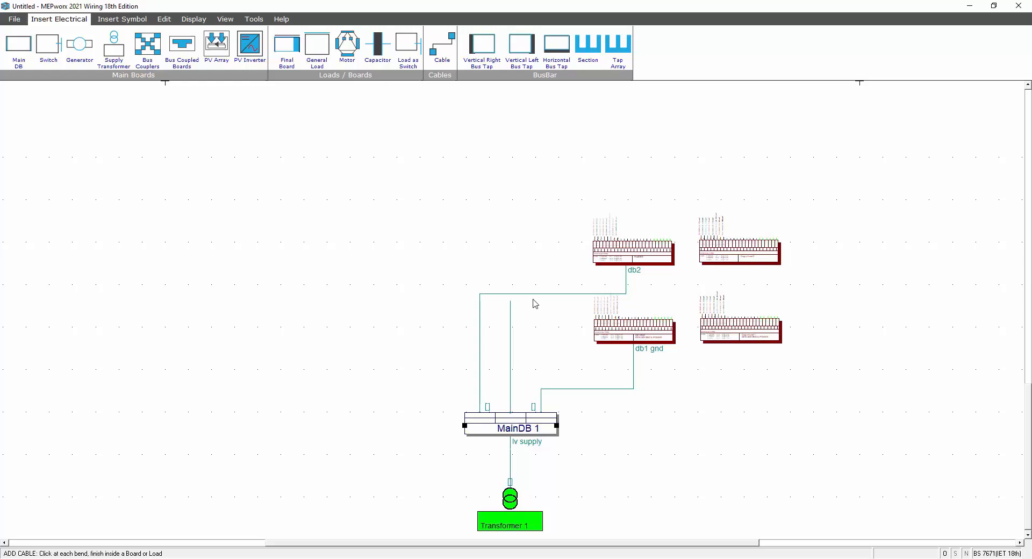
left_click(740, 300)
left_click(740, 260)
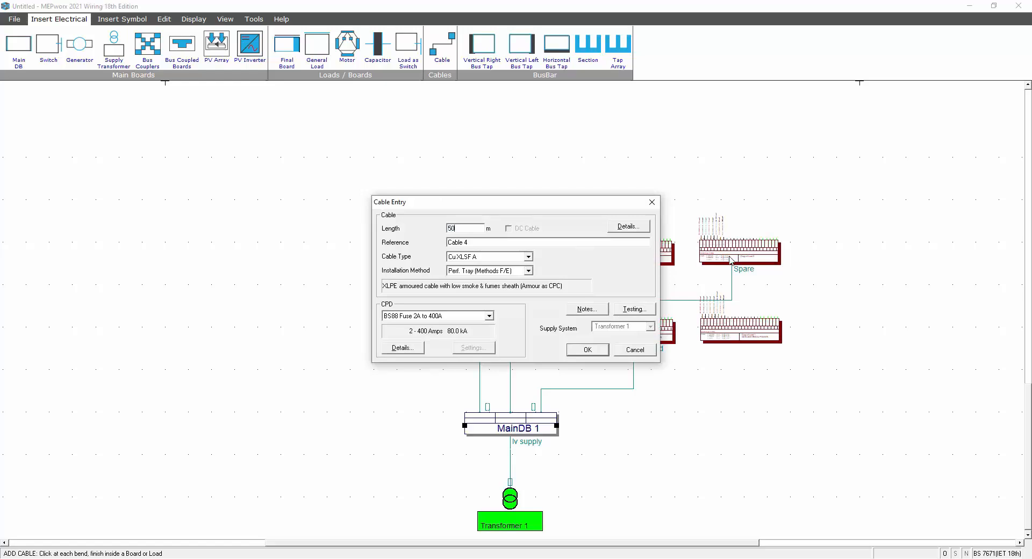
Give the upper pasted board's cable a length of 50 m and the reference 4.
type("50")
key("Tab")
left_click(593, 348)
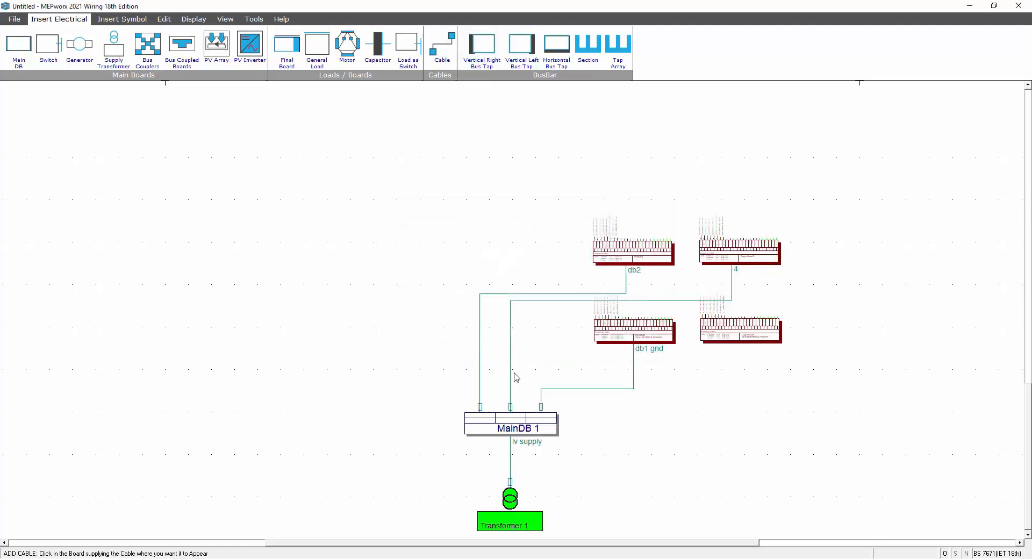
Route a cable from MainDB 1 beneath the boards to the lower pasted board, and enter its length and the reference 5.
left_click(551, 417)
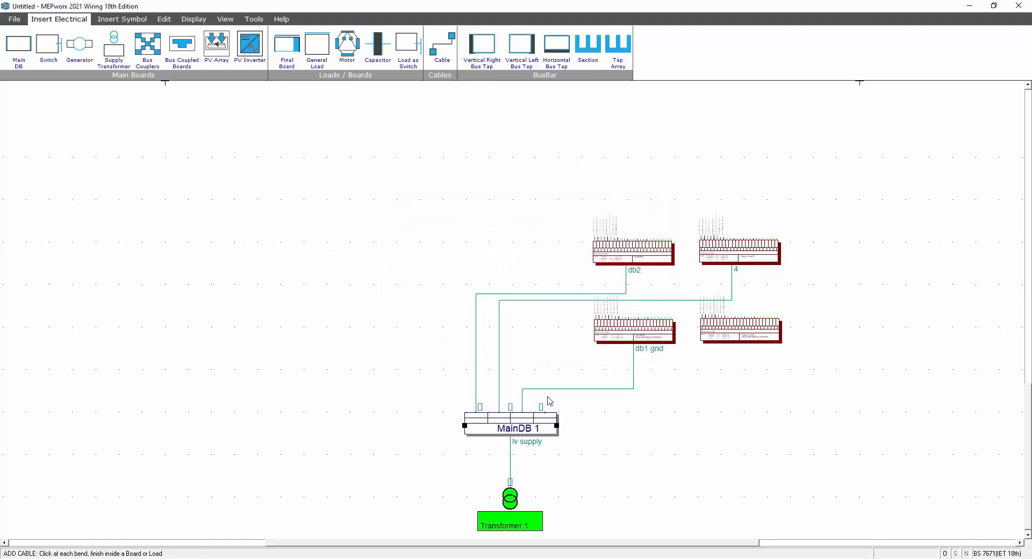
left_click(746, 388)
left_click(741, 337)
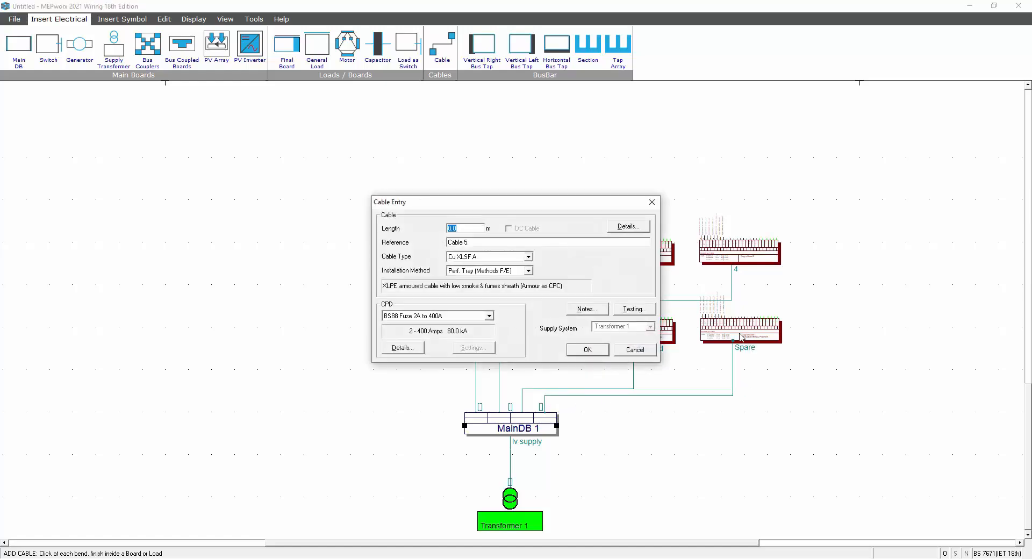
type("55")
key("Return")
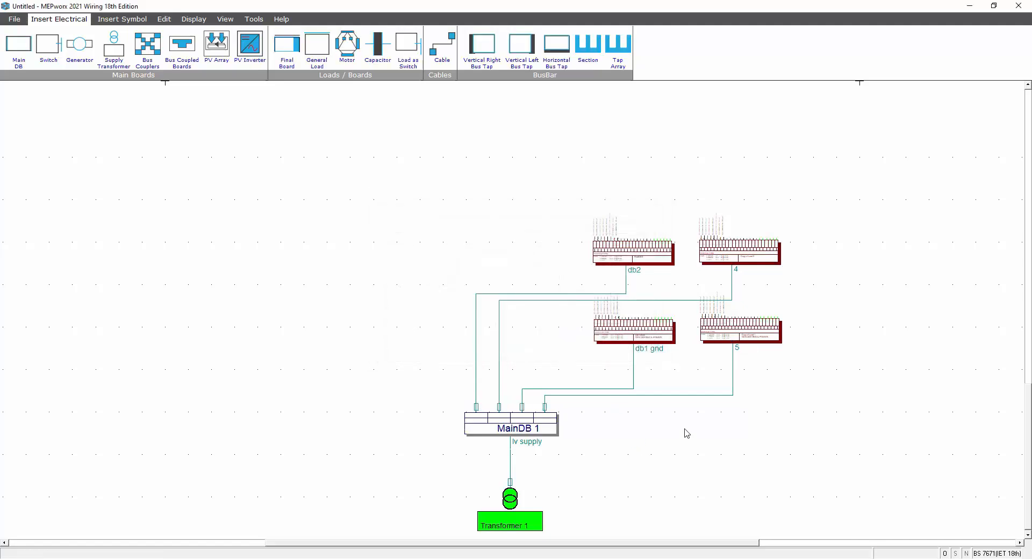
Select the two pasted boards together and copy them.
left_click_drag(693, 215, 789, 363)
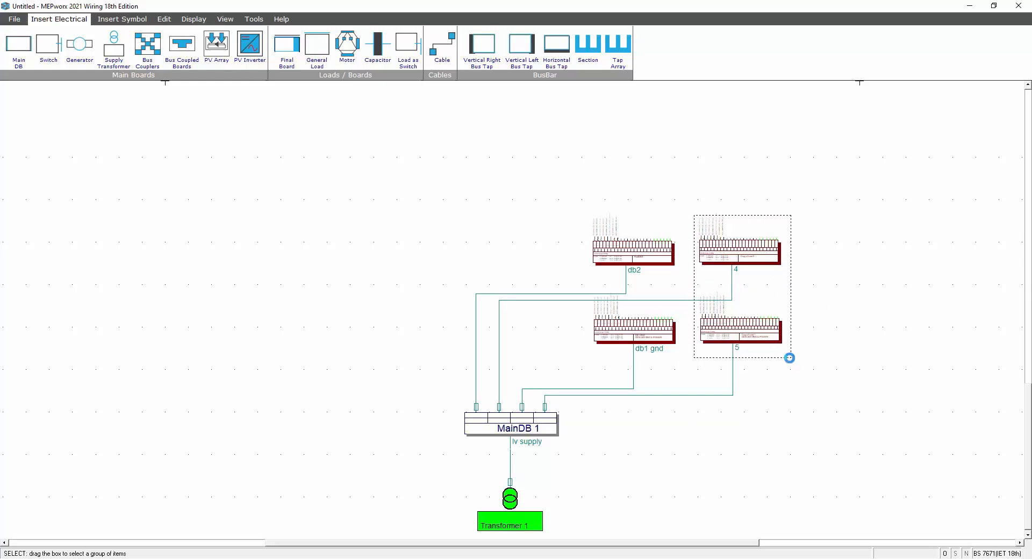
right_click(756, 336)
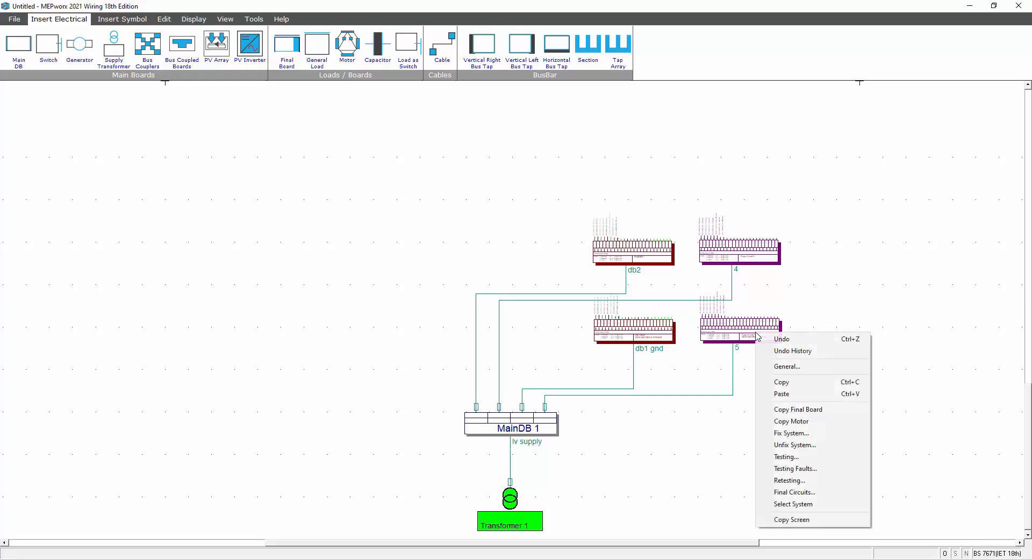
left_click(779, 383)
right_click(776, 384)
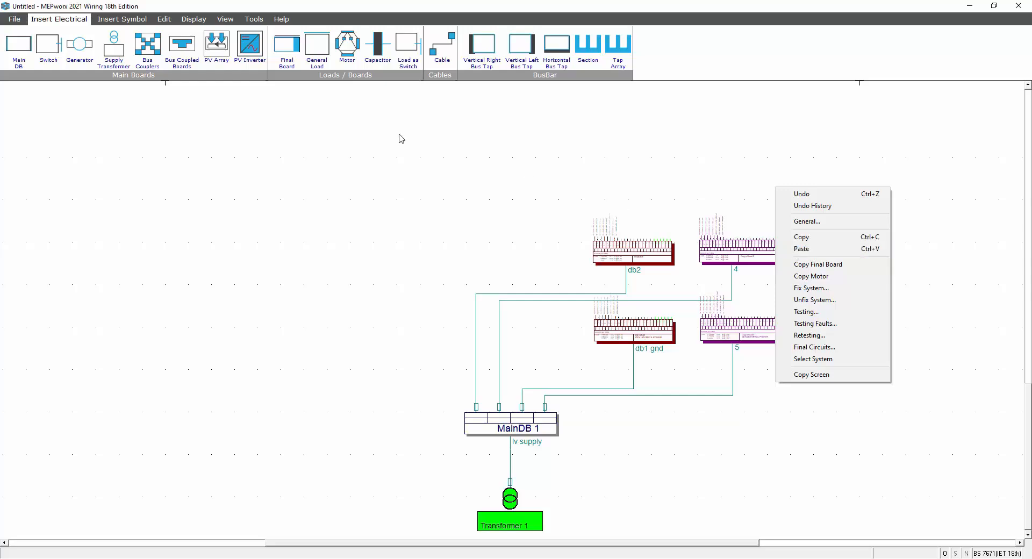
left_click(168, 19)
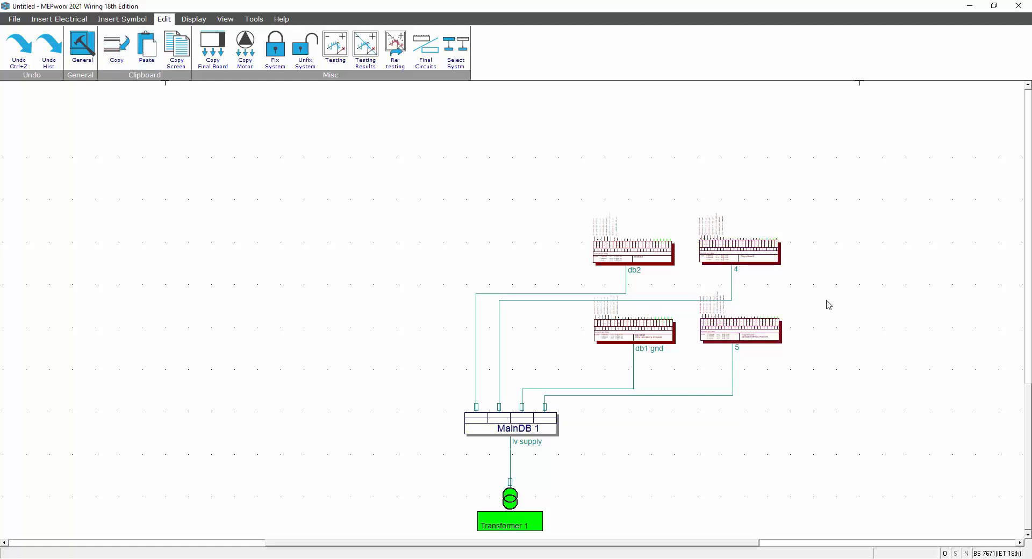
Calculate the whole wiring schematic to size all its cables.
left_click(200, 21)
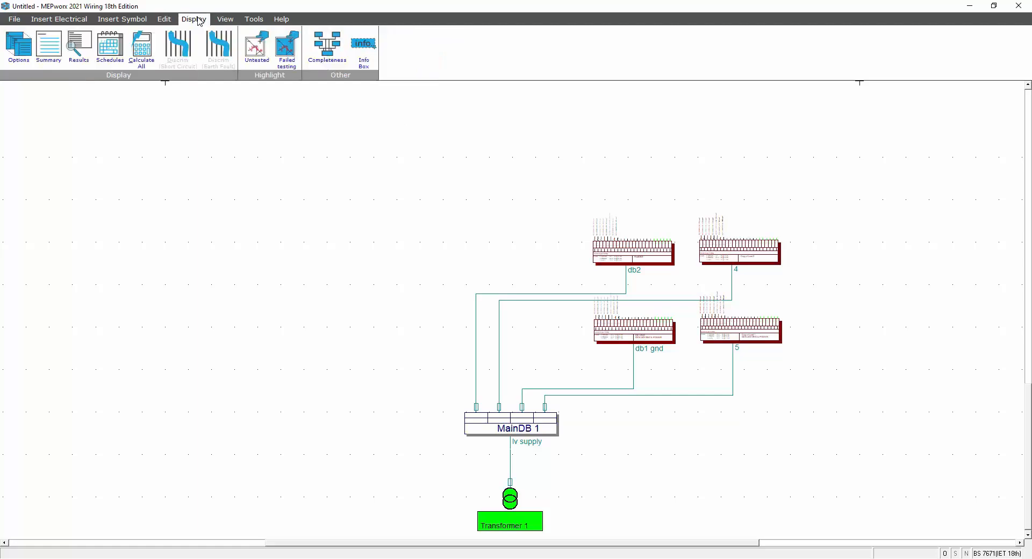
left_click(141, 47)
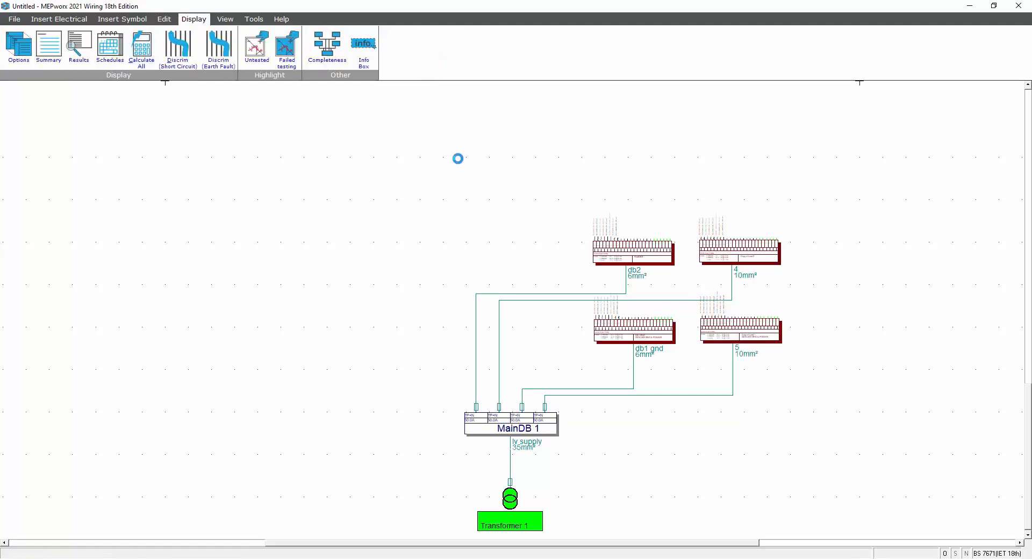